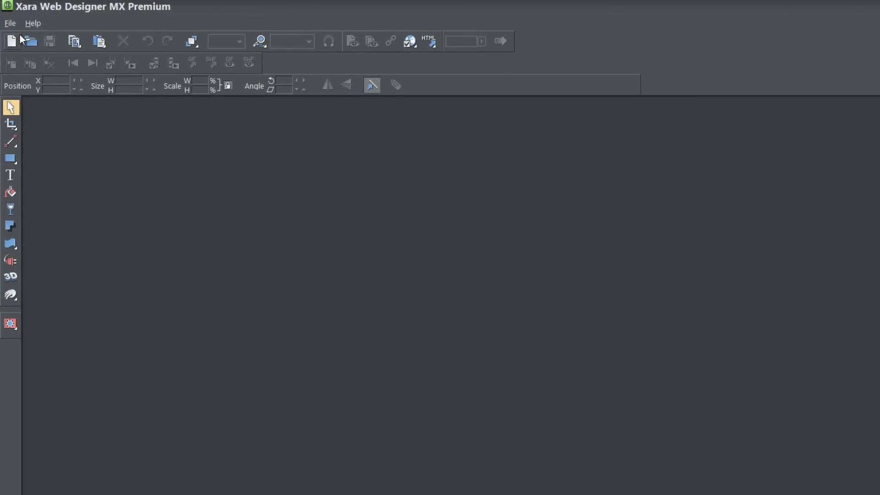
Create a new blank animation document from the File > New menu
left_click(14, 25)
mouse_move(21, 37)
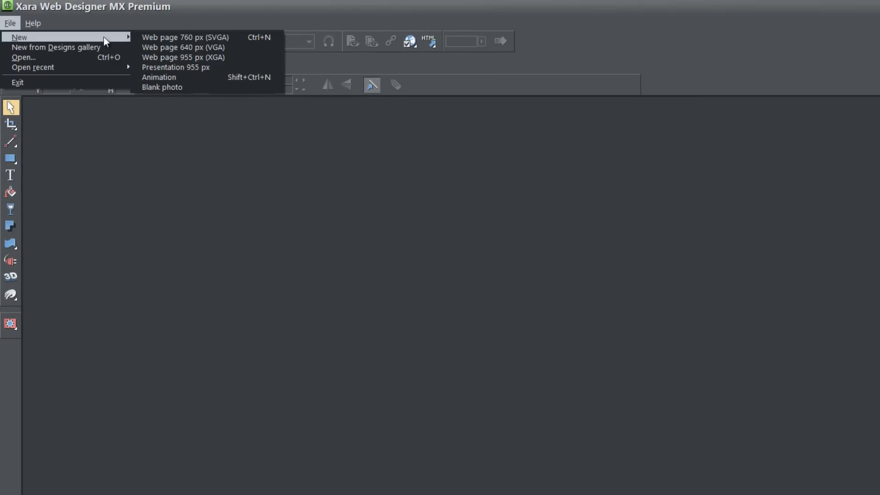
left_click(167, 78)
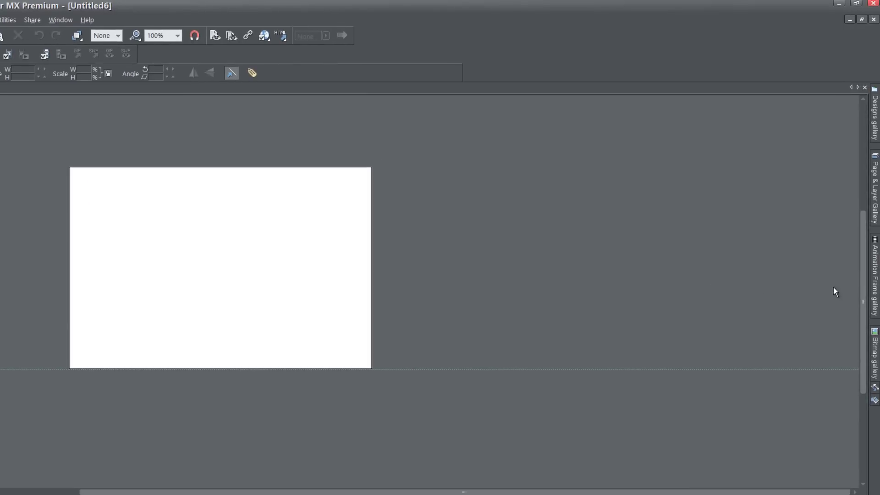
Open and pin the Animation Frame gallery so it lists Frame 1
left_click(876, 286)
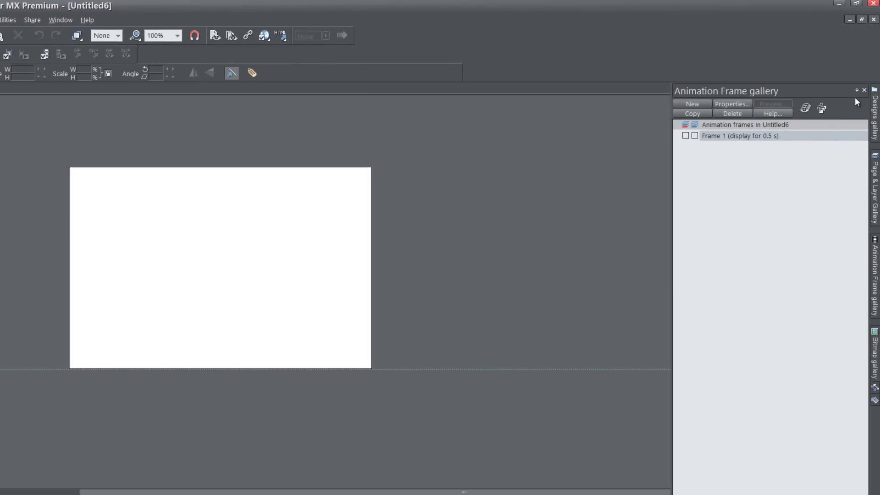
left_click(856, 90)
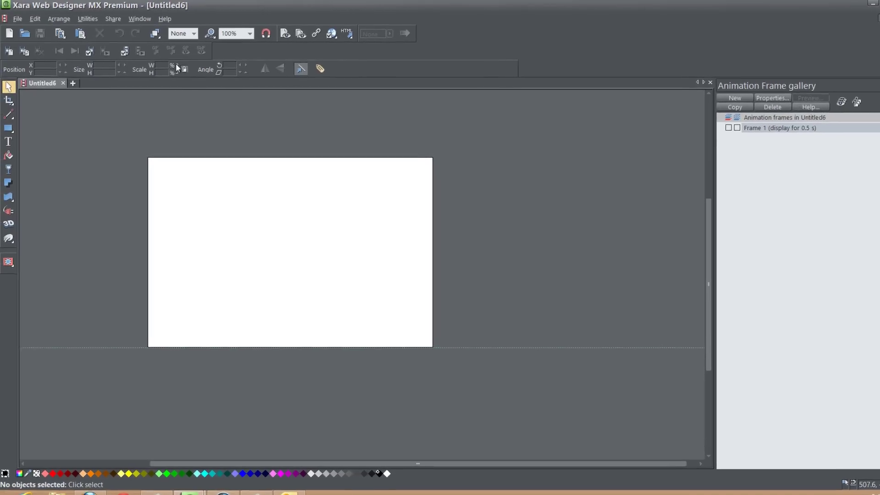
left_click(95, 20)
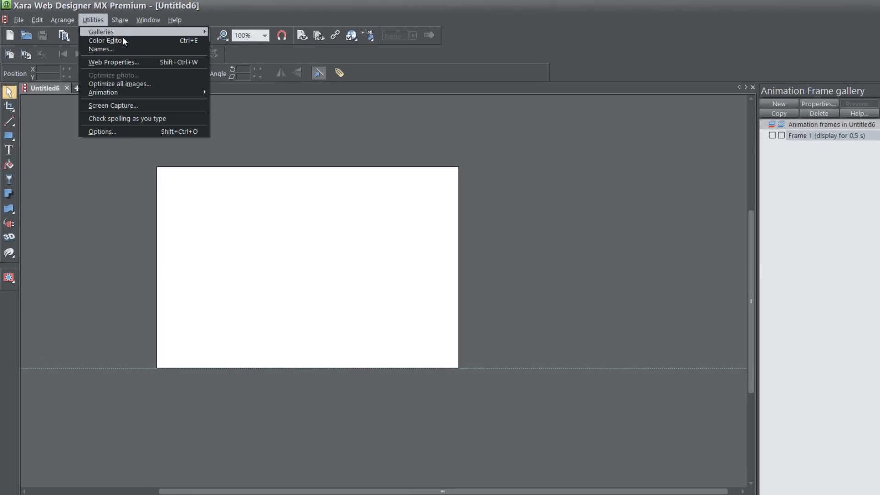
mouse_move(121, 31)
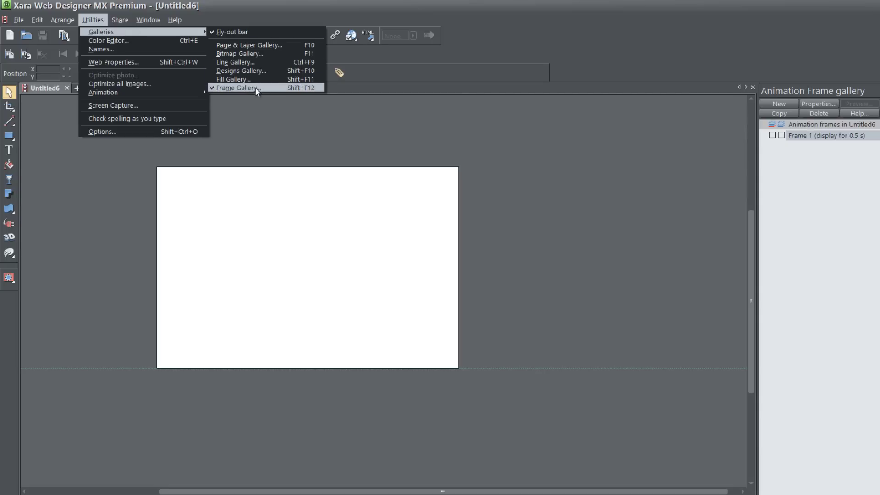
left_click(349, 265)
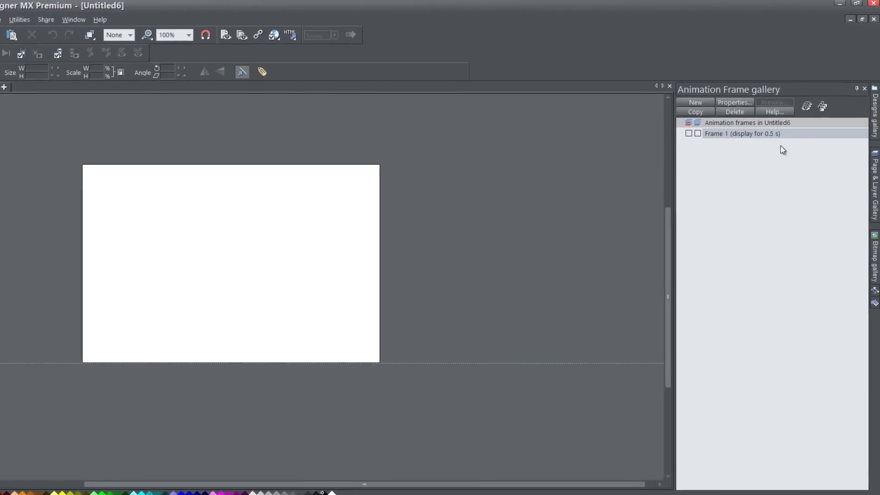
Pin the Designs gallery, scroll to Landscape Photos, and place the Apple photo at the page's top-left
left_click(875, 121)
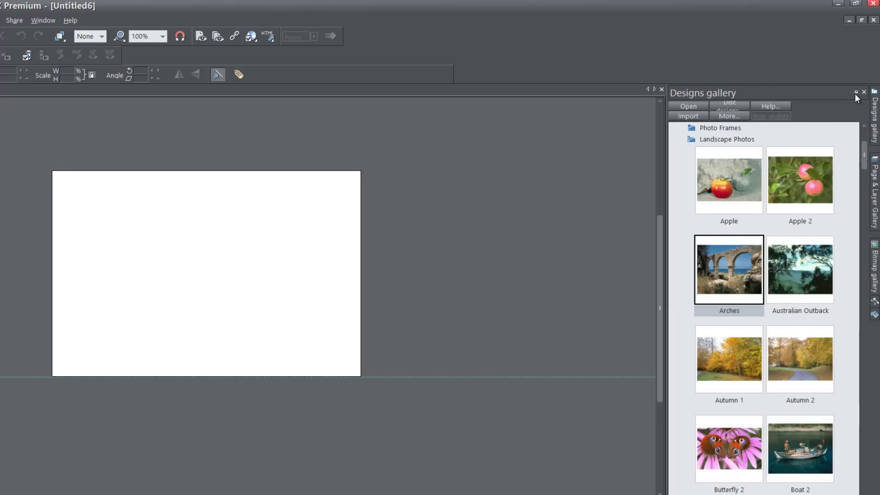
left_click(854, 93)
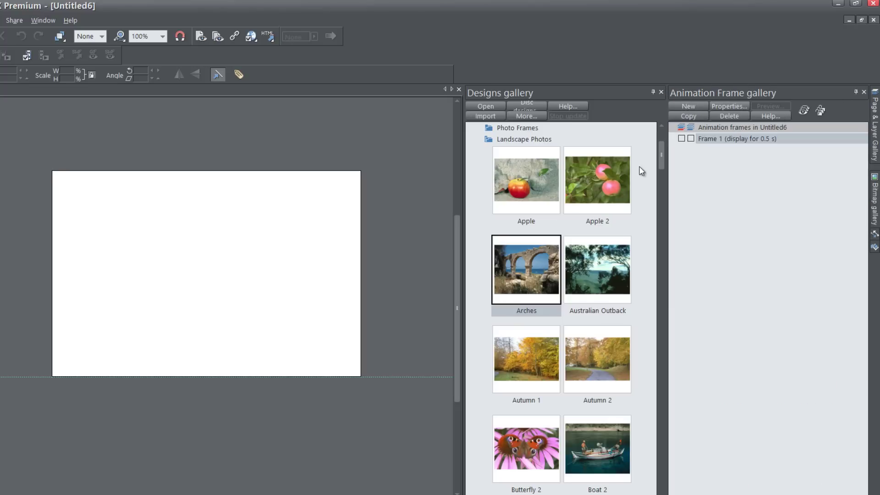
left_click_drag(664, 157, 663, 141)
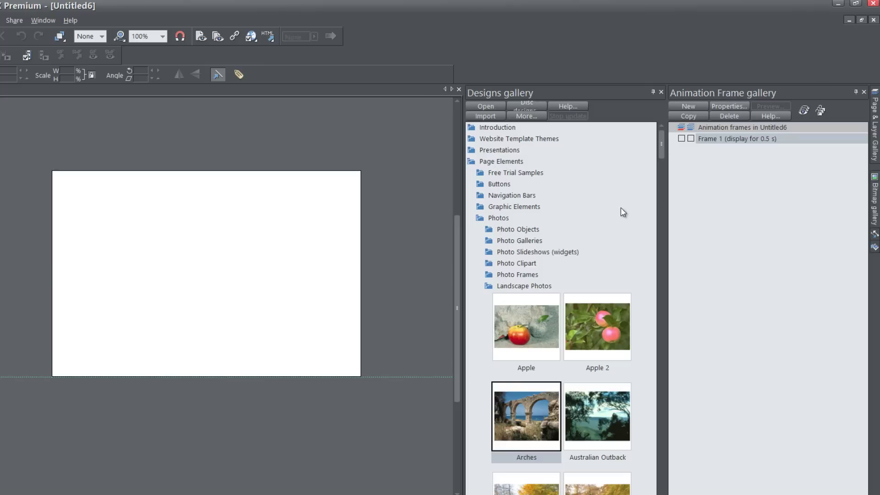
scroll(662, 152, "down", 6)
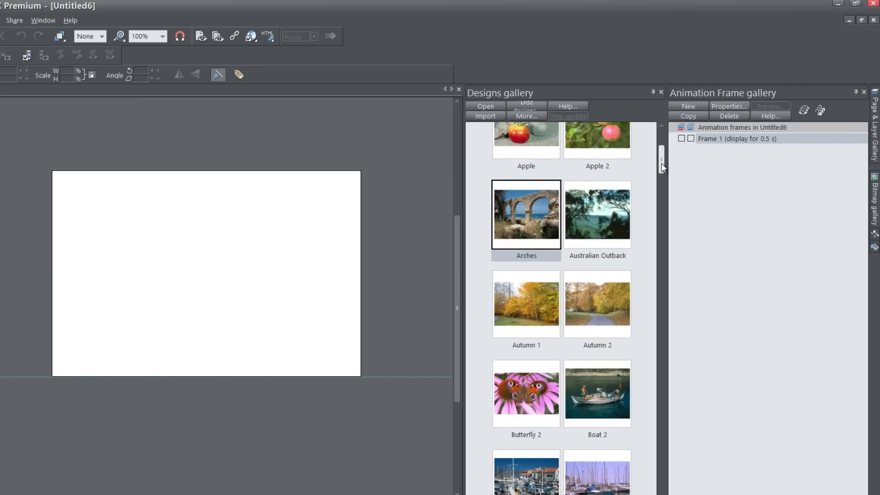
left_click_drag(661, 162, 659, 163)
left_click_drag(542, 183, 168, 248)
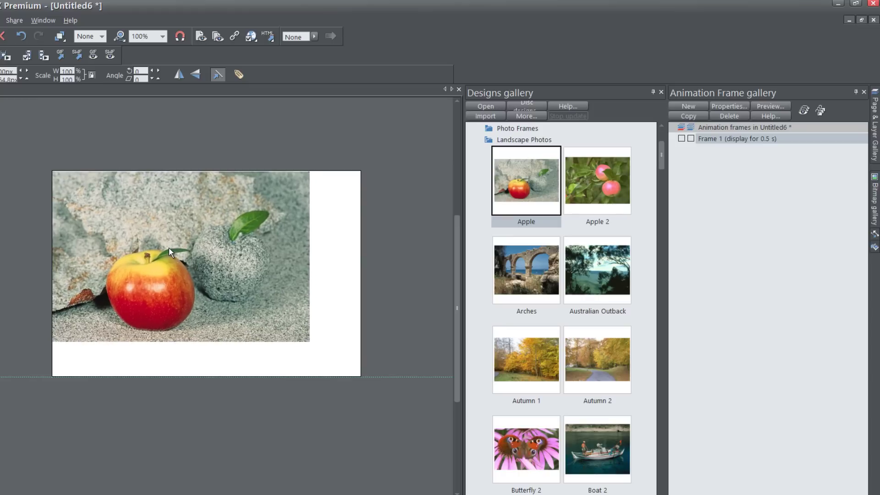
Stretch the apple photo from its bottom-right handle to cover the page, then copy it
left_click_drag(318, 351, 369, 383)
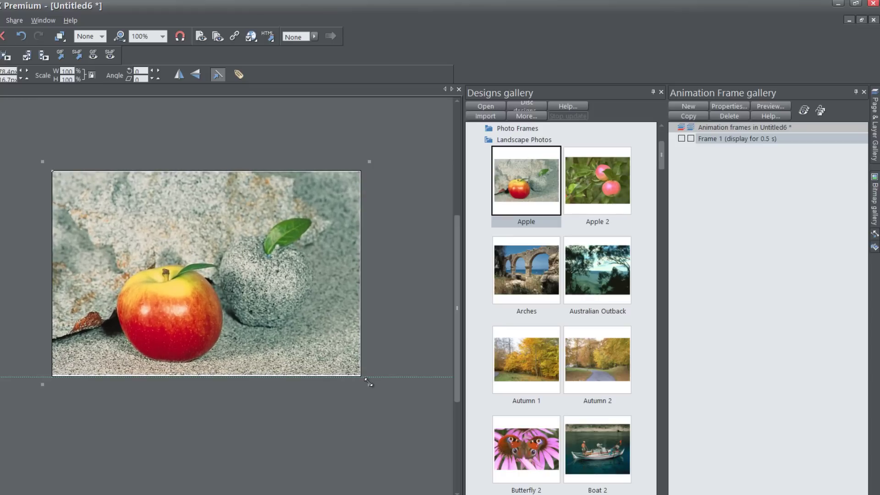
key("ctrl+c")
Give the apple photo the name apple_grey in the Names dialog
left_click(238, 75)
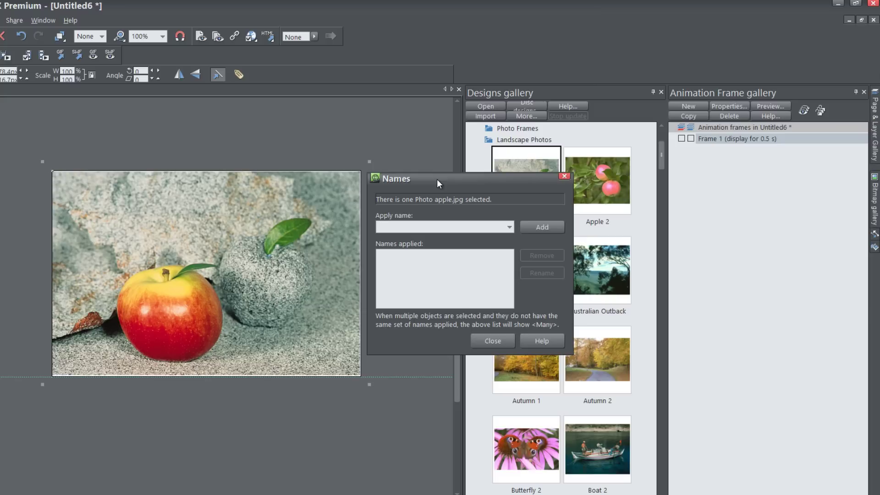
type("apple_grey")
left_click(528, 226)
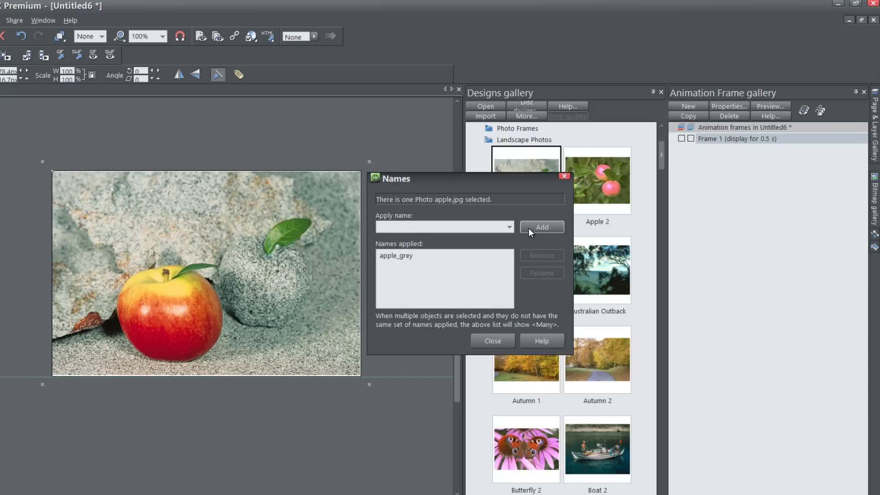
left_click(487, 346)
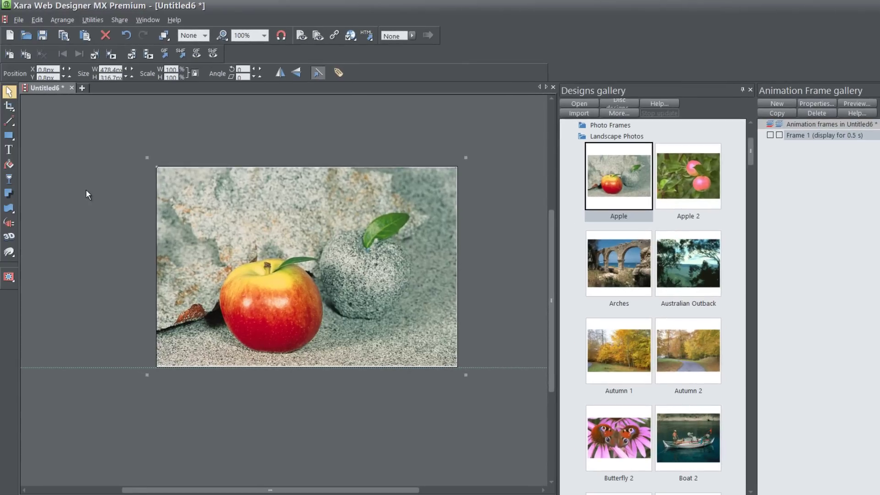
Set the apple photo's transparency to 99% with the Transparency tool
left_click(10, 178)
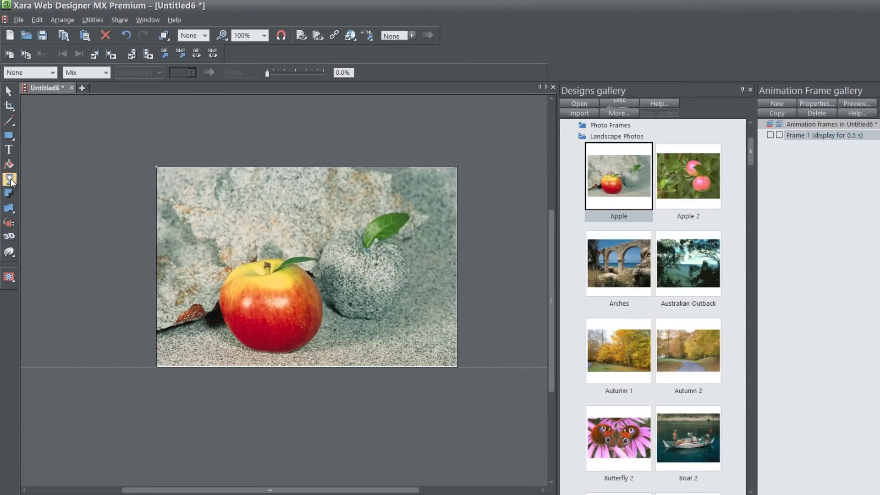
left_click_drag(268, 73, 322, 73)
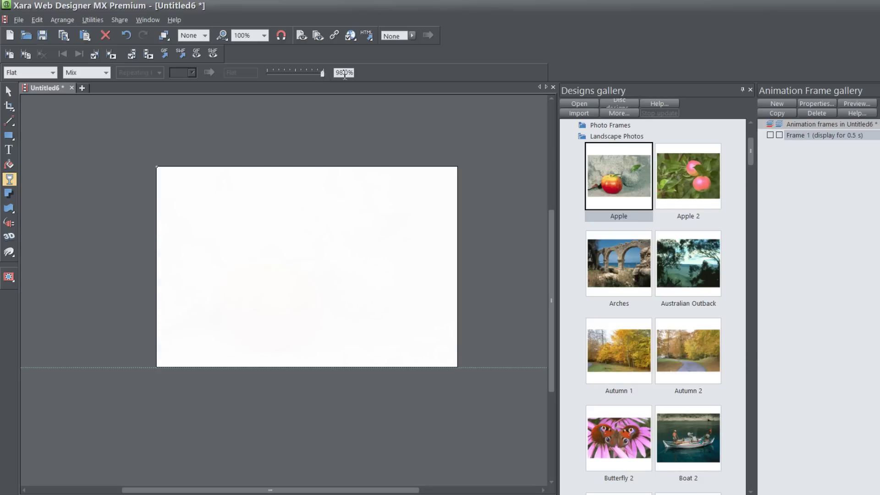
left_click(344, 73)
type("99")
key("Return")
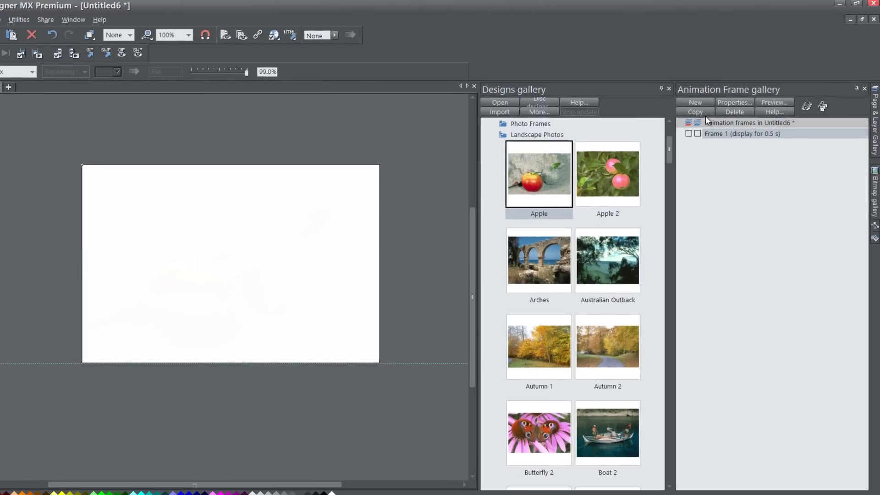
Copy the frame as Frame 2 and return the apple photo to 0% transparency
left_click(704, 116)
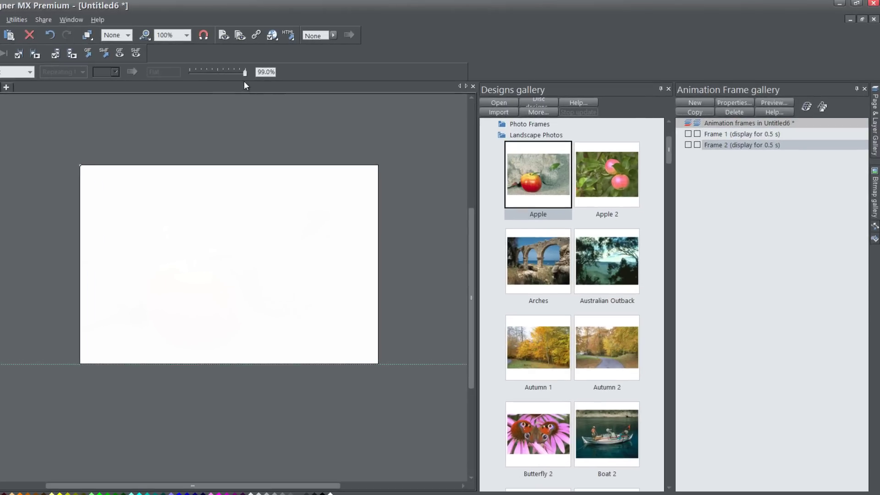
left_click_drag(245, 76, 189, 75)
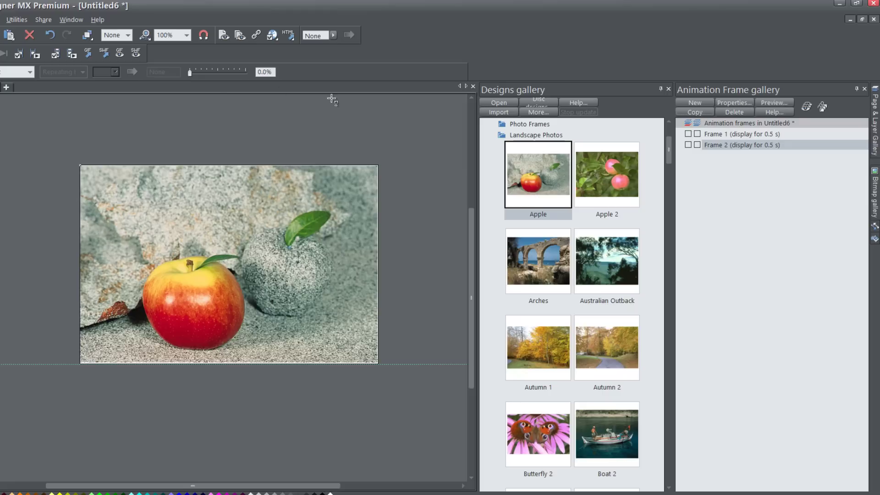
Duplicate Frame 2 as Frame 3 with the apple photo faded to 99% transparency
left_click(693, 116)
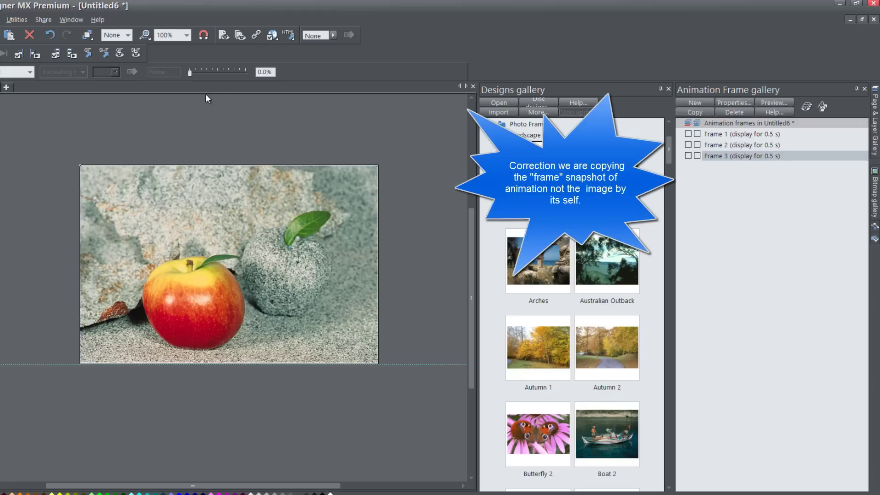
left_click_drag(191, 73, 243, 74)
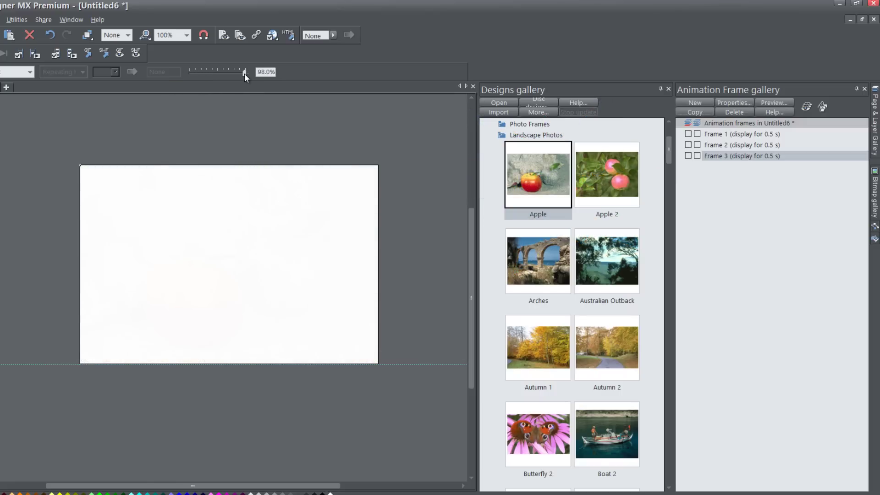
left_click(263, 74)
type("99")
key("Return")
left_click(716, 134)
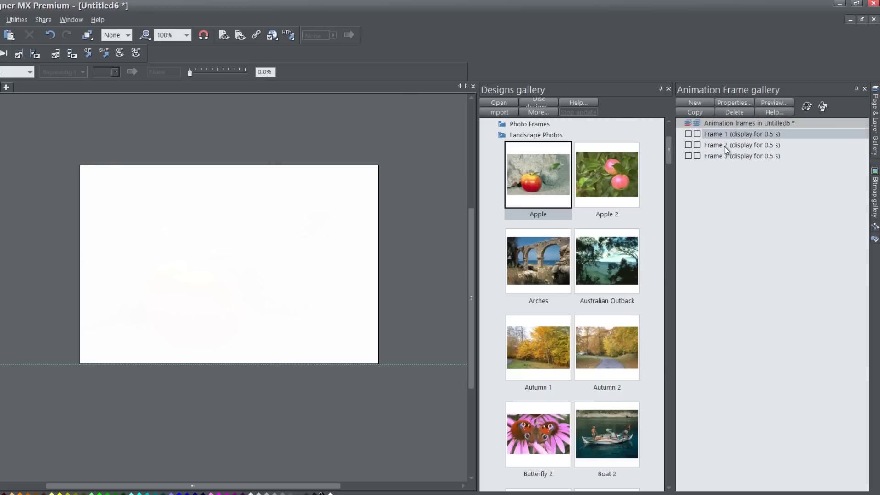
Step through Frames 2 and 3, then paste the opaque apple photo in place on Frame 3
left_click(725, 147)
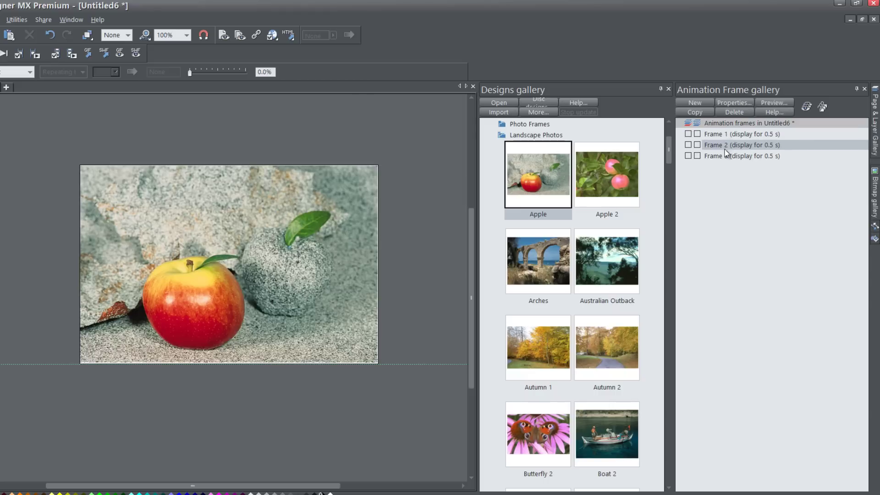
left_click(726, 156)
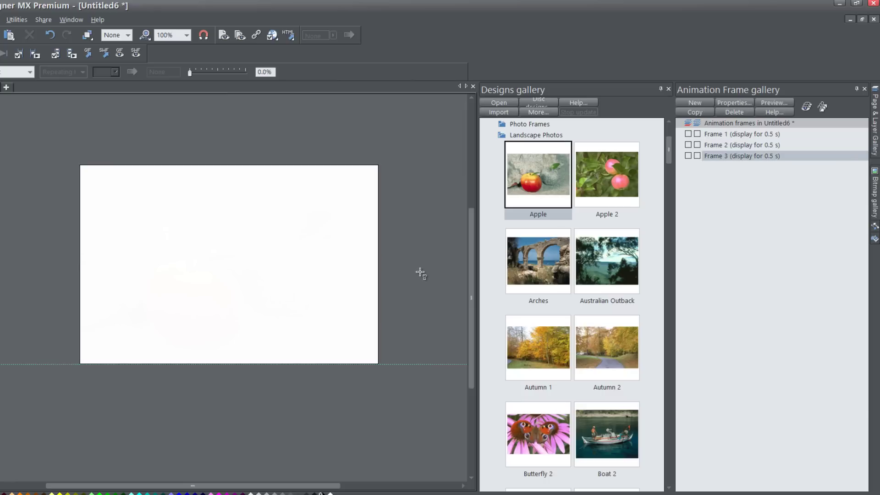
key("ctrl+shift+v")
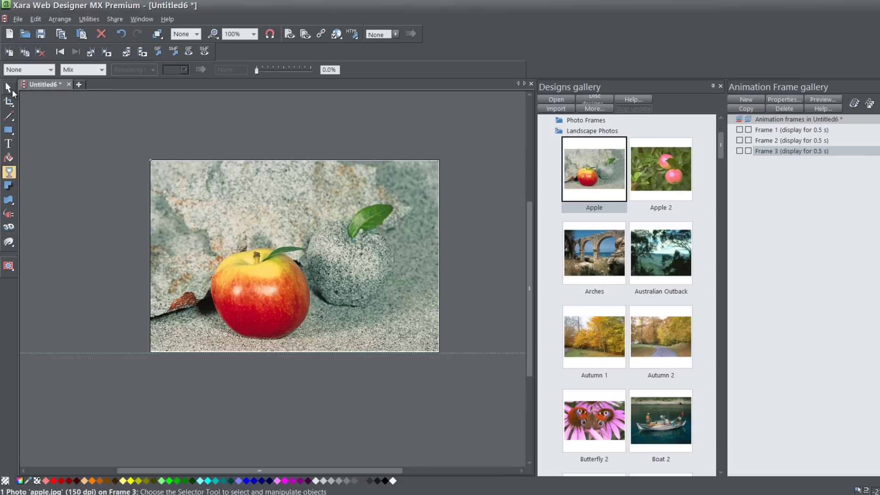
Drop the Arches thumbnail onto the pasted photo to swap its image for Arches
left_click(9, 88)
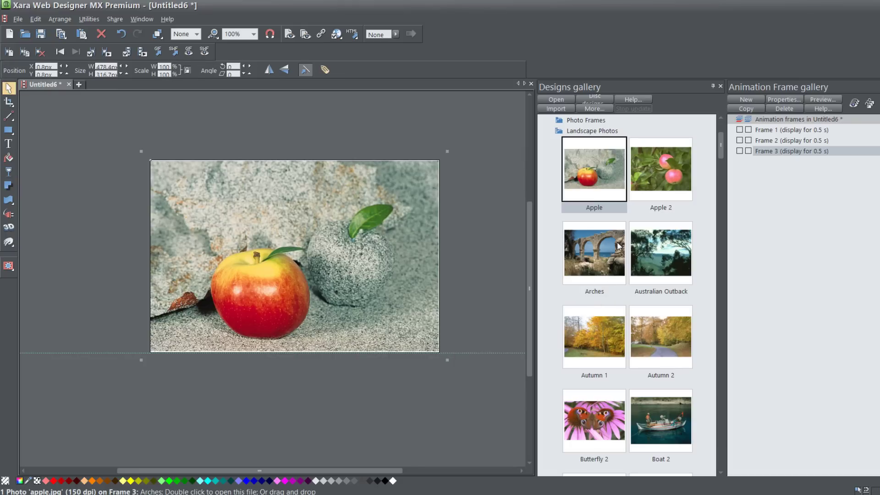
left_click_drag(602, 250, 362, 248)
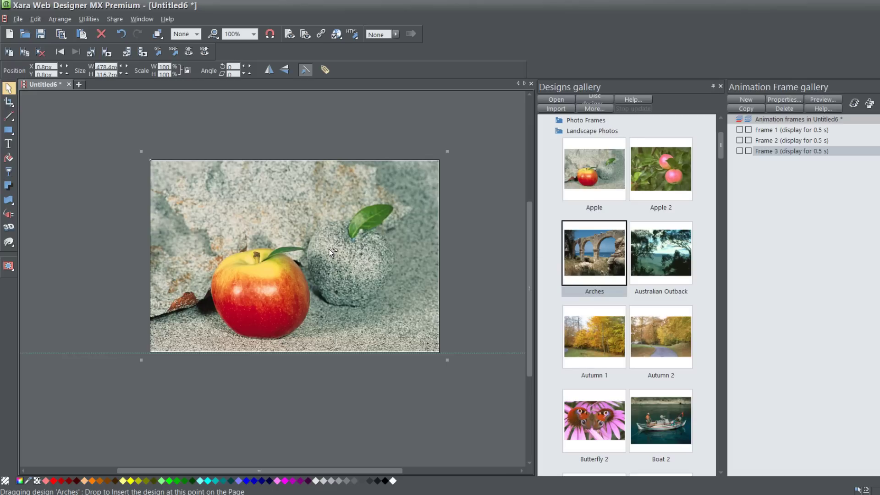
left_click_drag(330, 249, 330, 250)
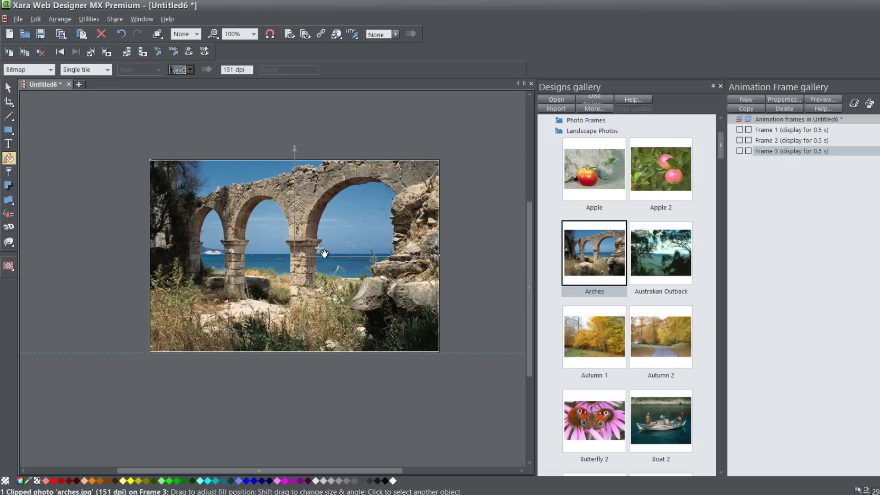
left_click(9, 172)
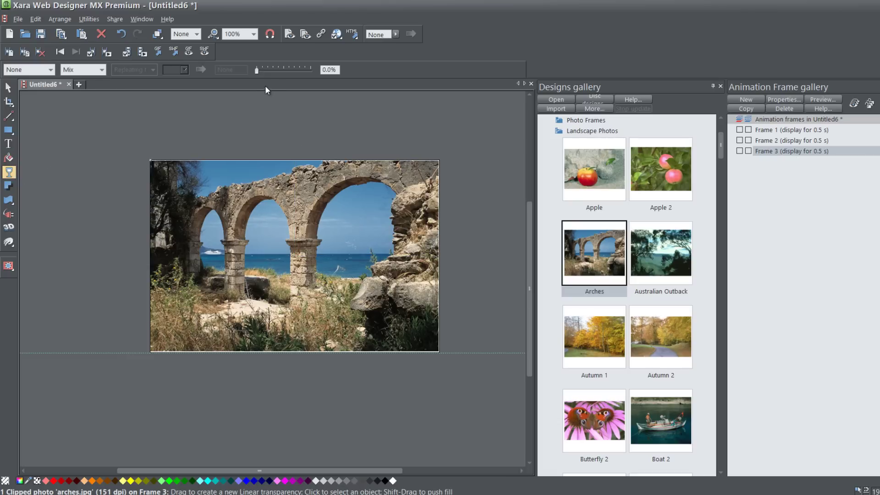
Name the opaque Arches photo brick_wall, leaving its transparency unchanged
left_click_drag(285, 71, 255, 72)
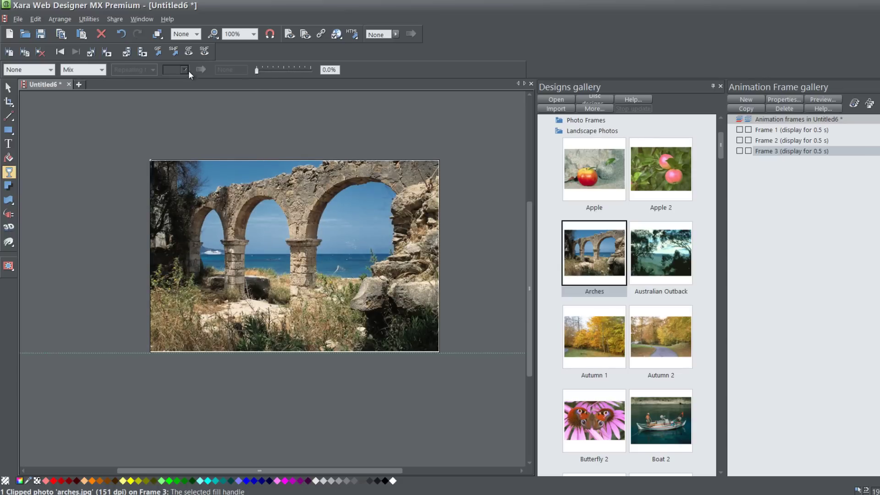
left_click(11, 87)
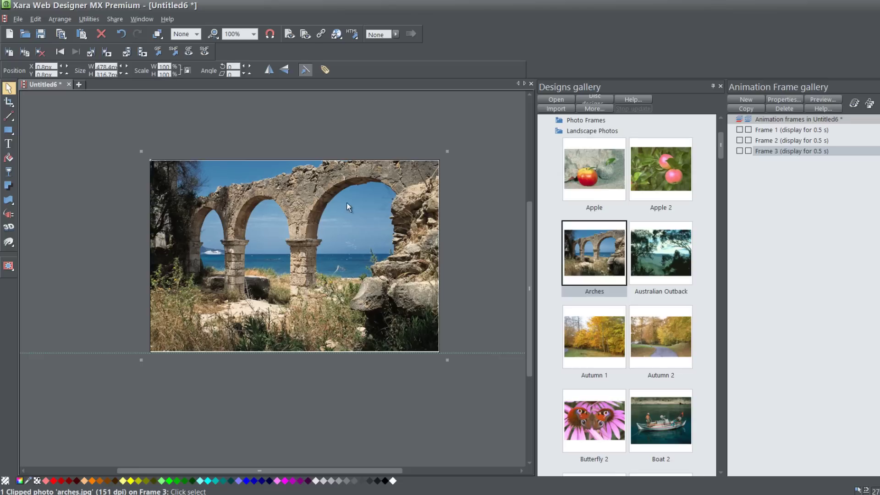
left_click(326, 70)
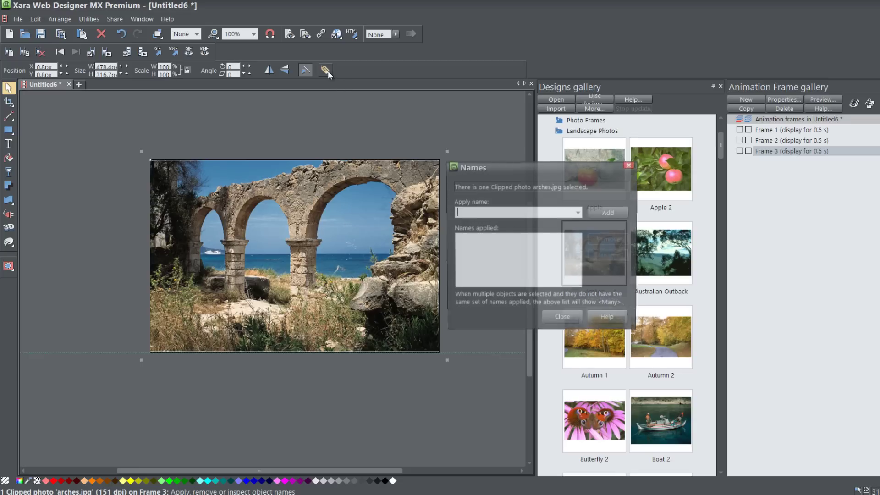
left_click(500, 211)
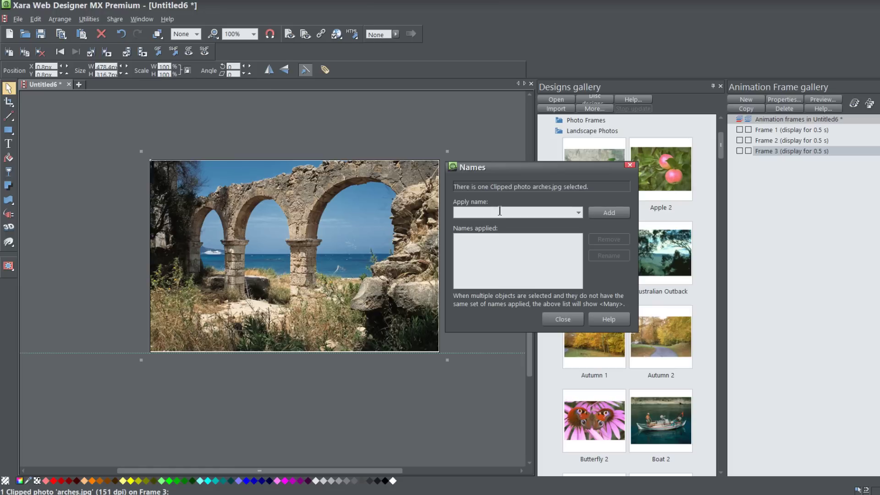
type("brick_wall")
left_click(609, 213)
left_click(565, 319)
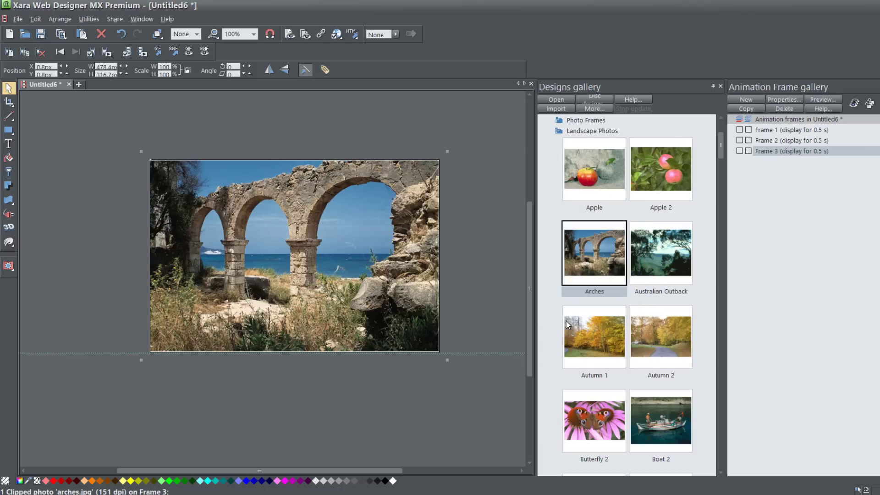
Give the arches photo flat 99.9% transparency on Frame 3
left_click(9, 172)
left_click_drag(257, 69, 305, 72)
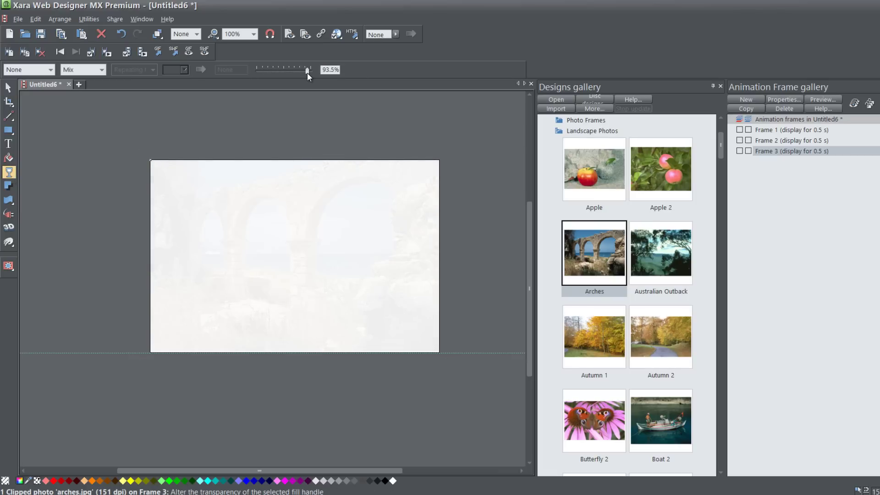
left_click(332, 70)
type("99.9")
key("Return")
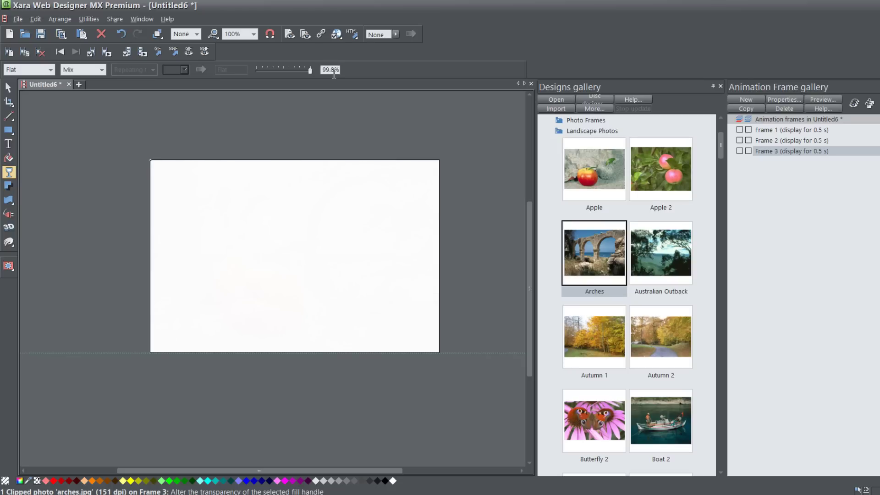
Add Frames 4 and 5, with the arches photo opaque on Frame 4 and 99% transparent on Frame 5
left_click(753, 108)
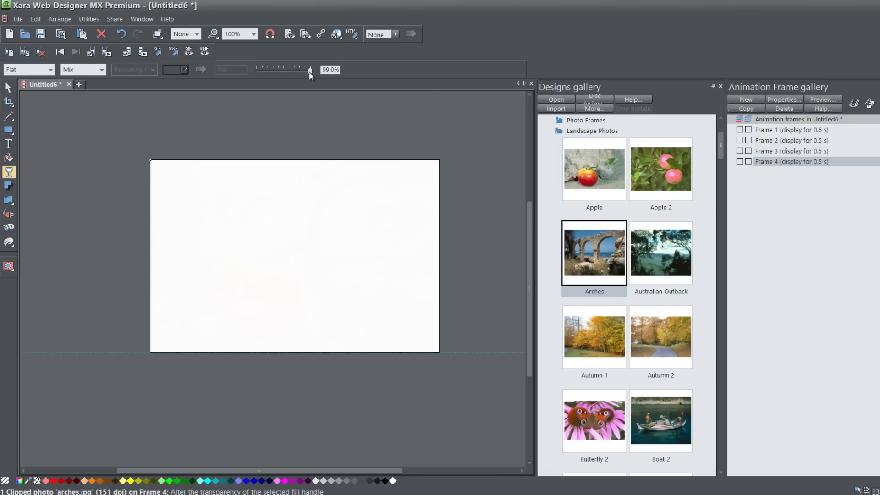
left_click_drag(310, 72, 249, 73)
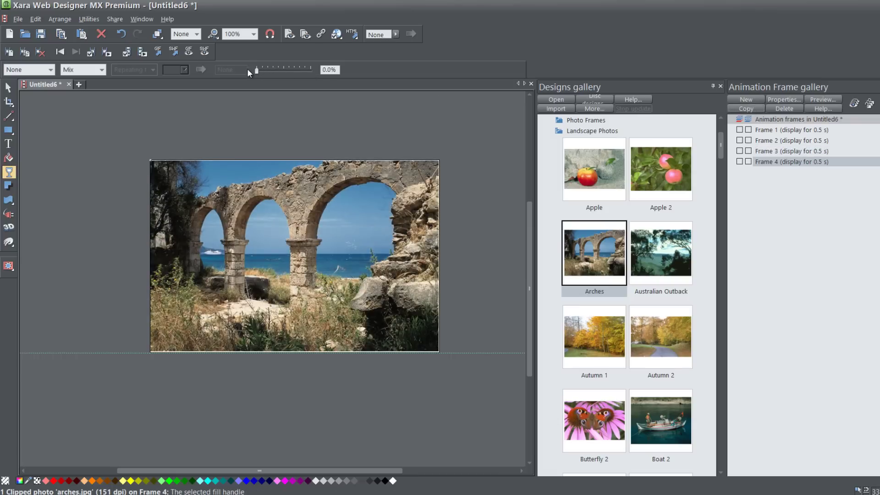
left_click(745, 109)
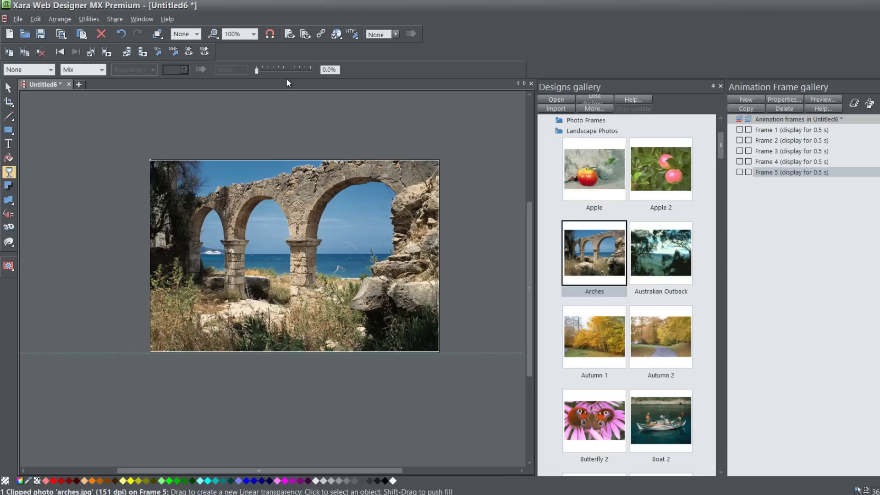
left_click_drag(256, 72, 309, 73)
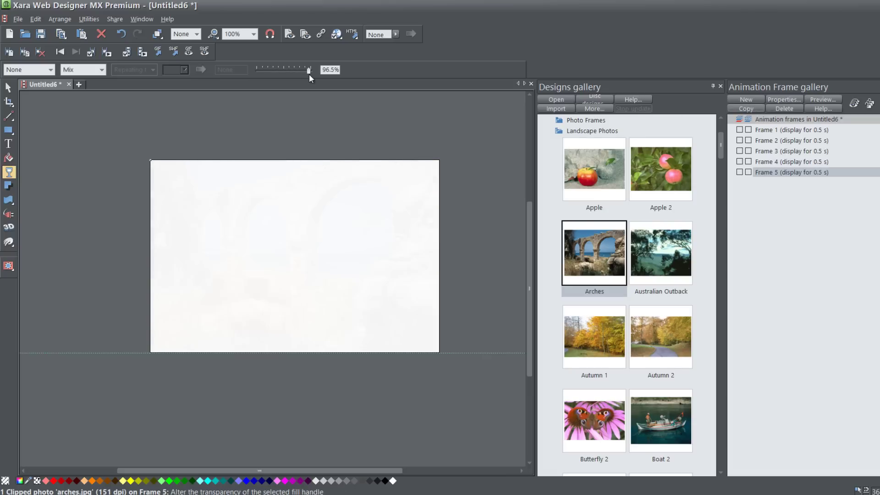
left_click(329, 72)
type("99")
key("Return")
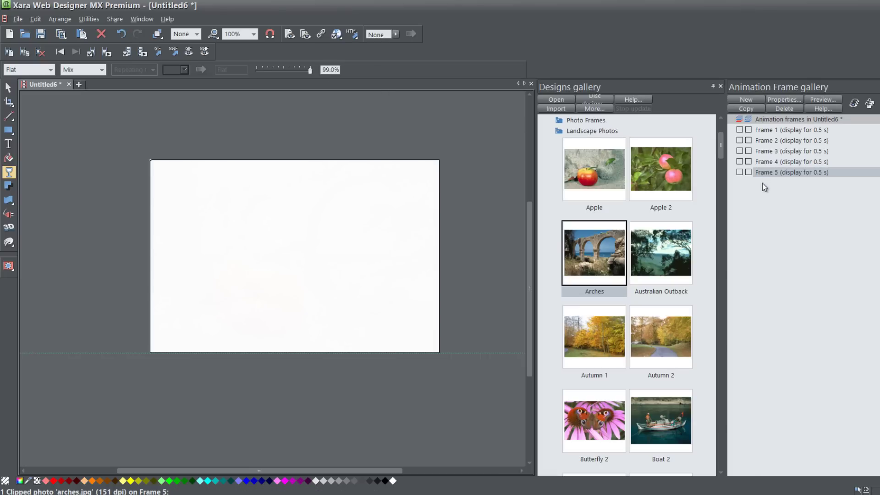
left_click(773, 134)
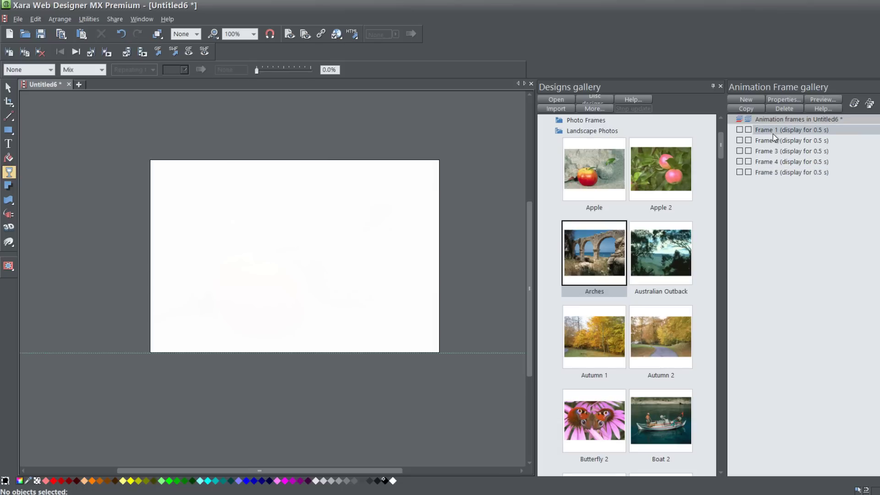
left_click(774, 141)
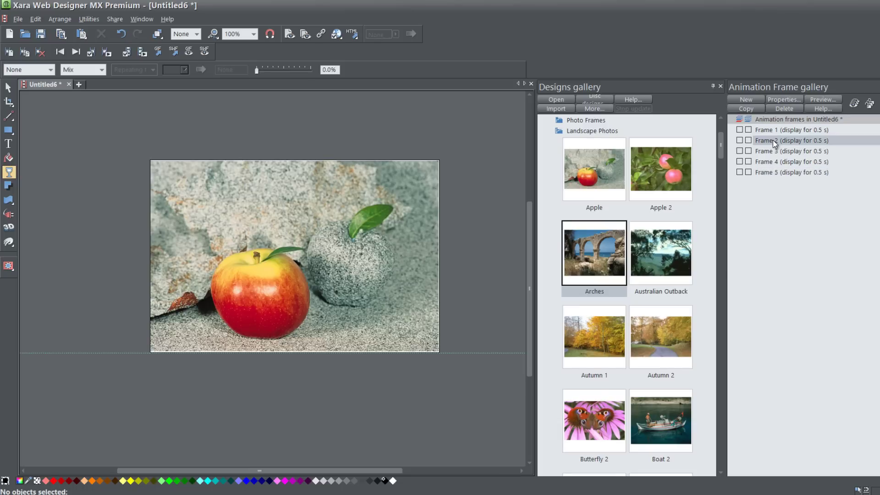
left_click(771, 169)
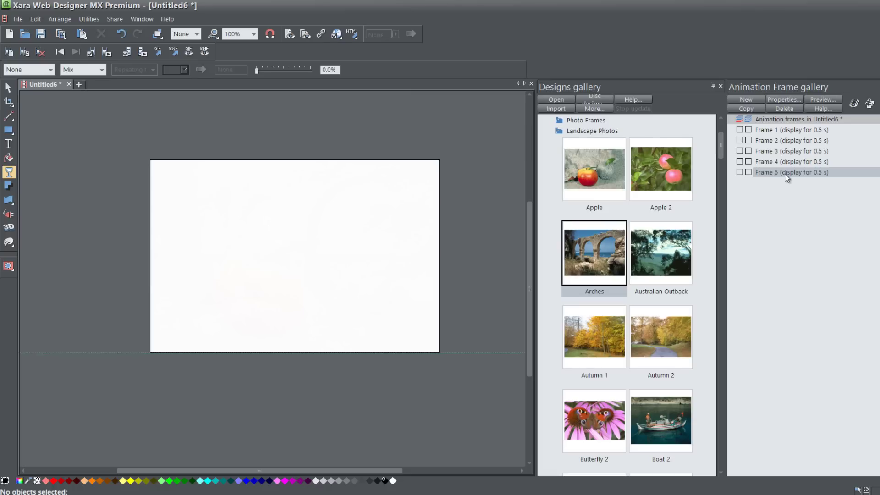
In the Animation Loop and Speed settings, change every frame's display time from 0.5 to 5 seconds
left_click(781, 100)
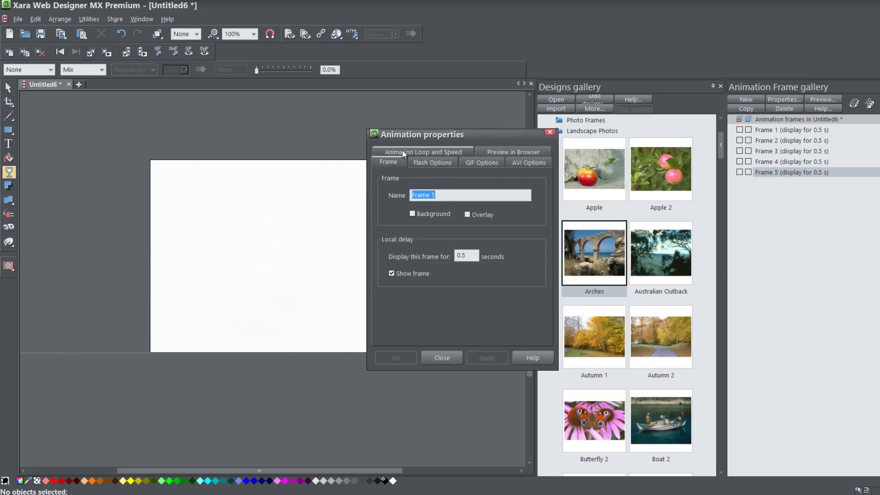
left_click(441, 151)
left_click_drag(476, 219, 449, 217)
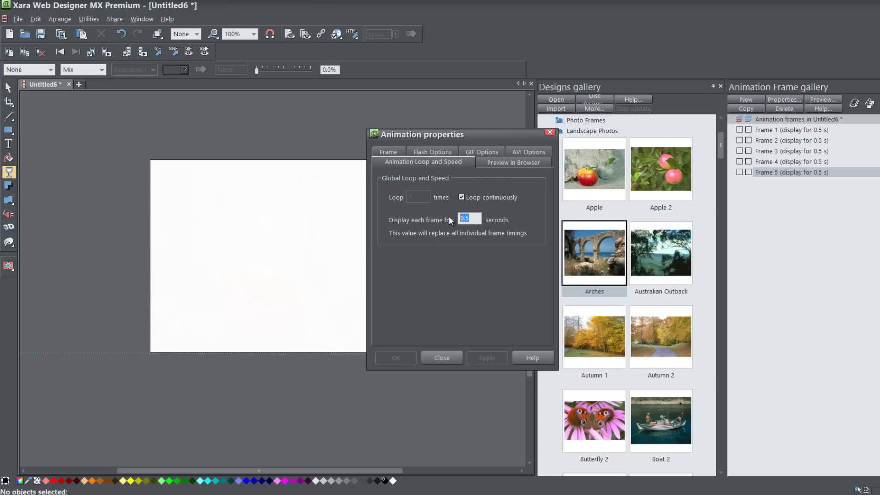
type("5")
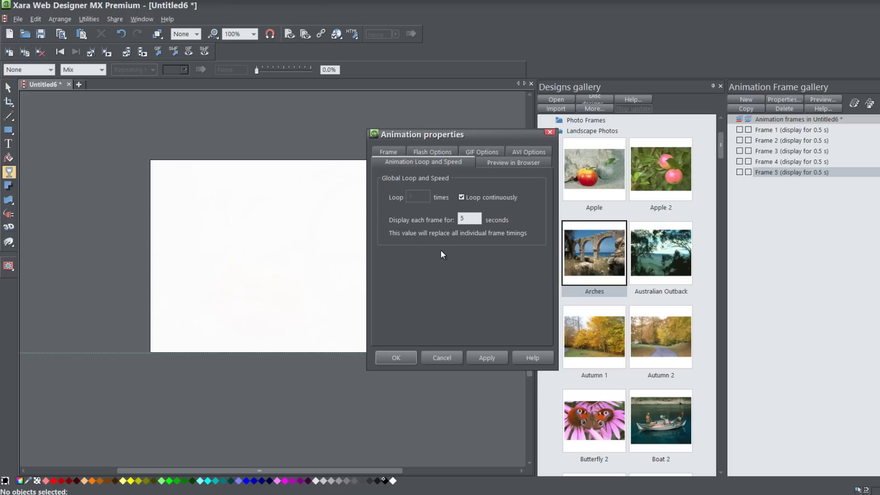
left_click(482, 356)
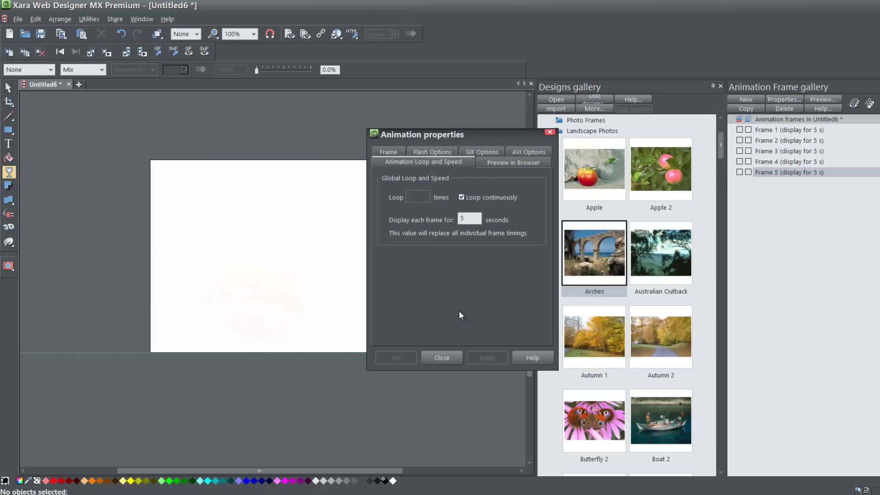
left_click(442, 357)
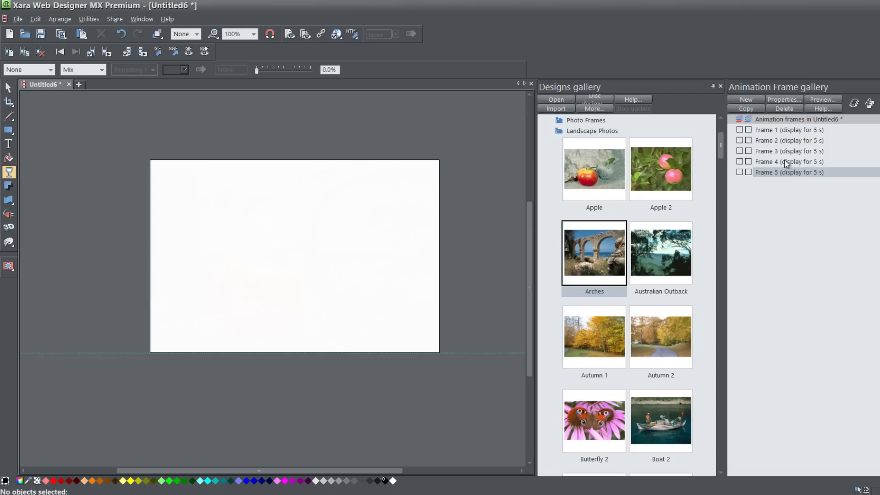
Shorten Frame 5's display time to 1 second in its frame properties
left_click(781, 132)
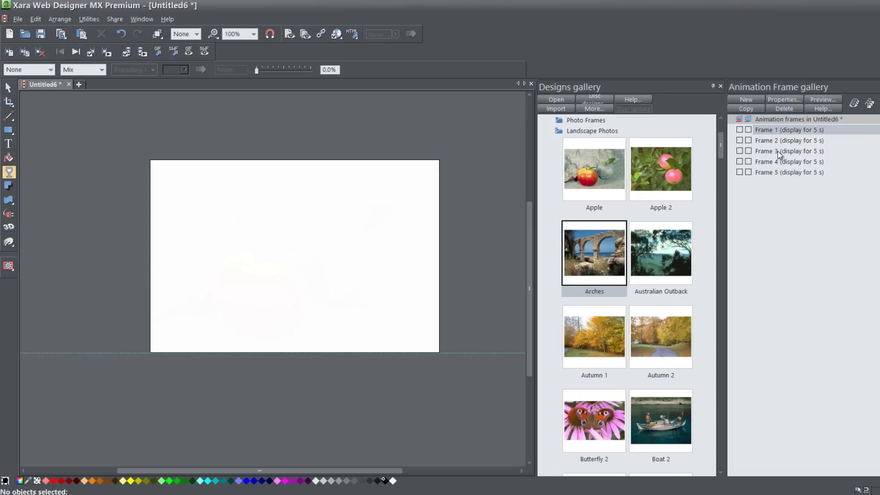
left_click(781, 173)
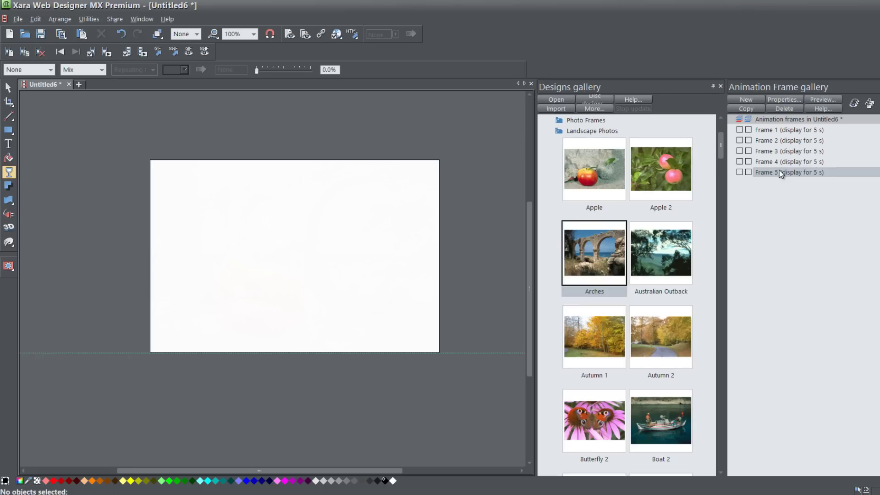
double_click(781, 172)
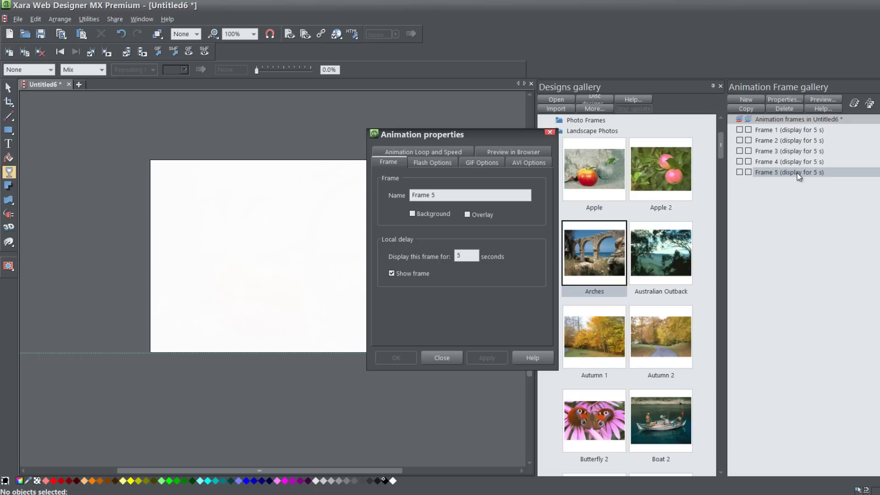
left_click(465, 256)
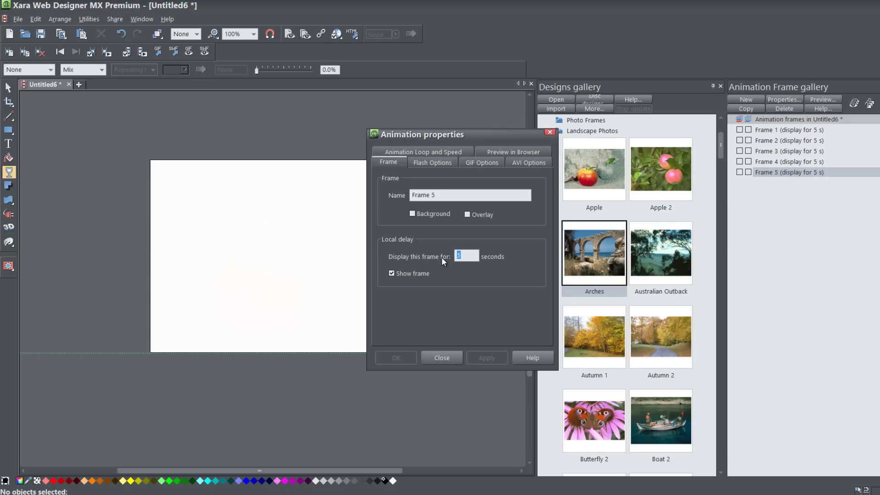
type("1")
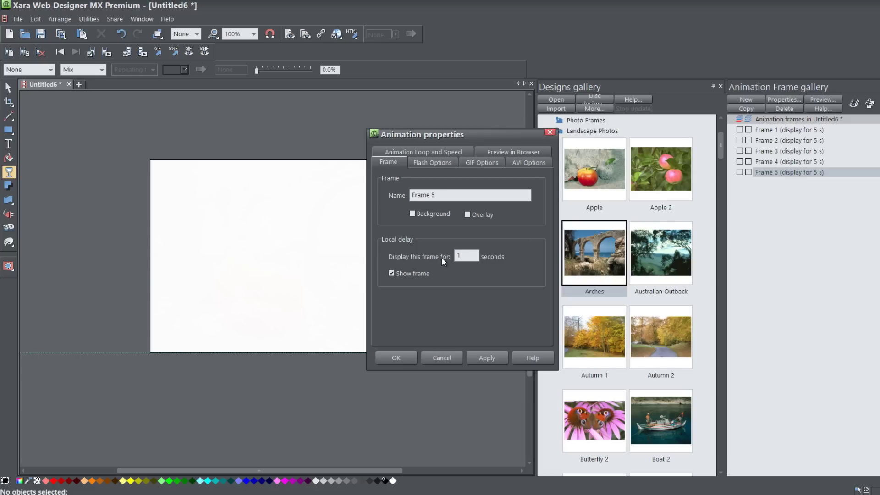
left_click(497, 357)
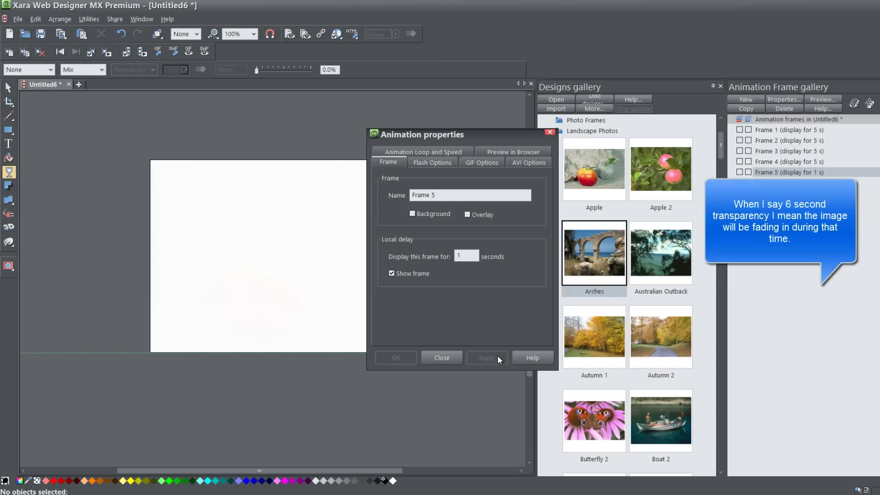
left_click(433, 360)
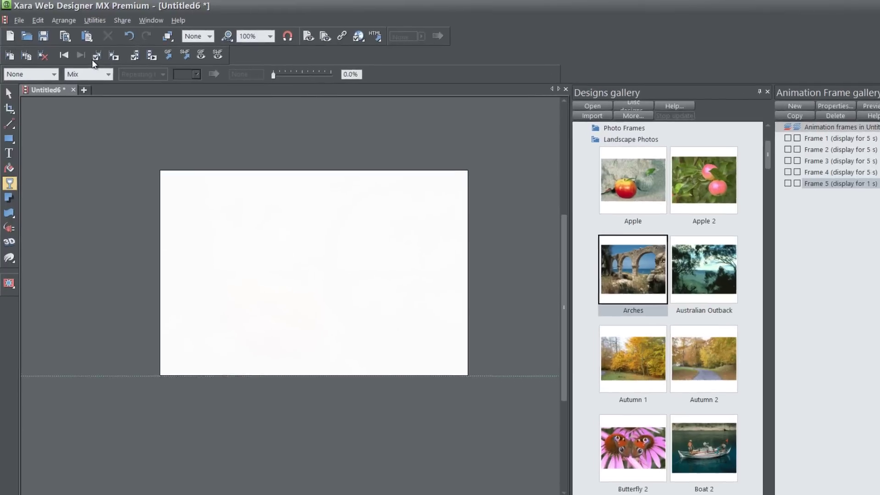
Preview the slideshow as Flash in a browser from the File menu
left_click(24, 25)
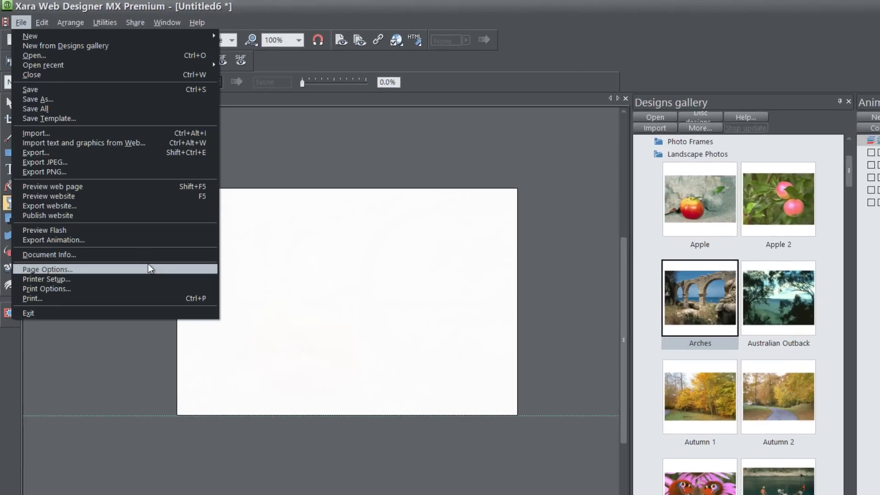
left_click(115, 231)
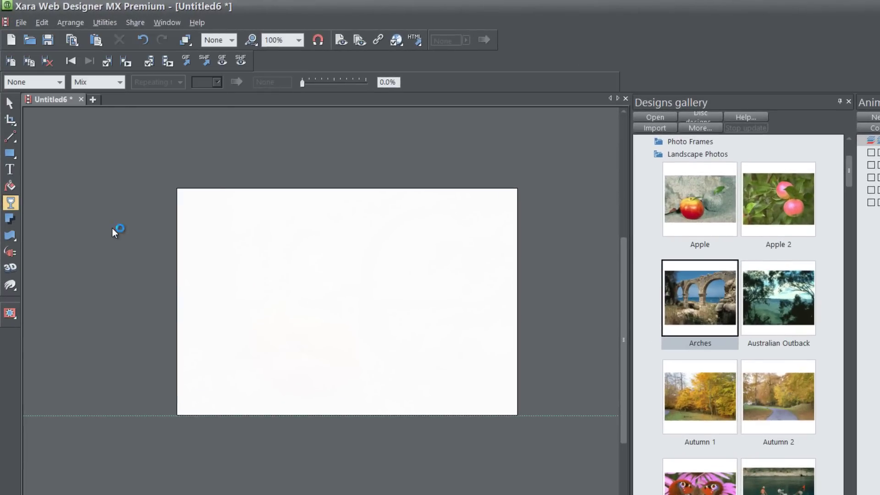